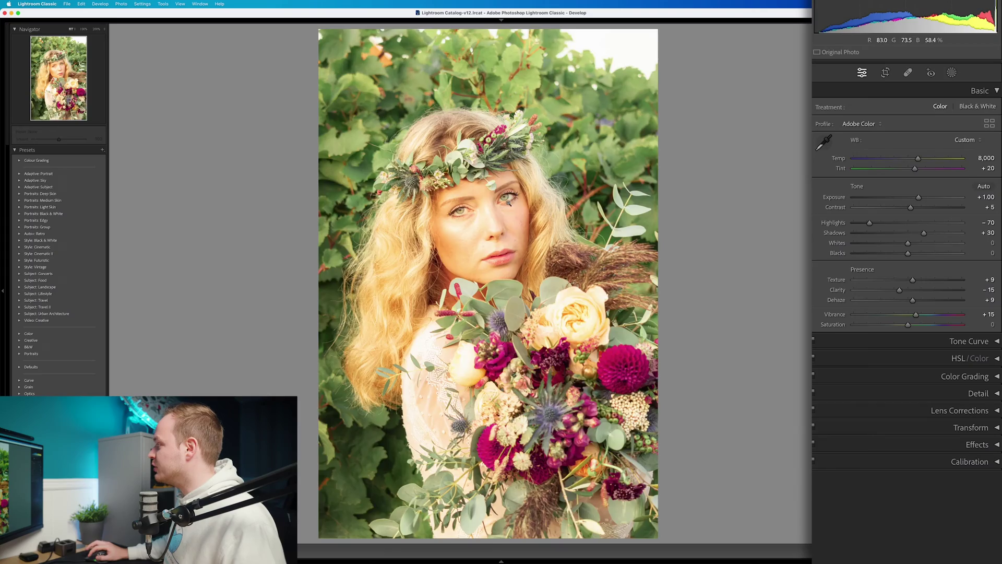
# Sample the white of the woman's eye as the neutral white balance target and adjust the color temperature
pyautogui.click(556, 255)
pyautogui.scroll(-2, 557, 255)
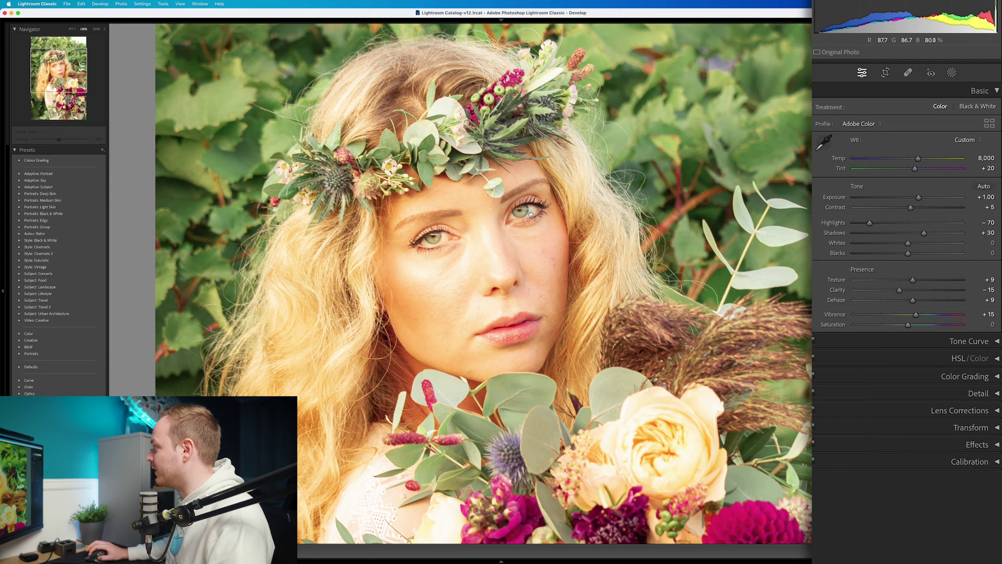
pyautogui.click(824, 144)
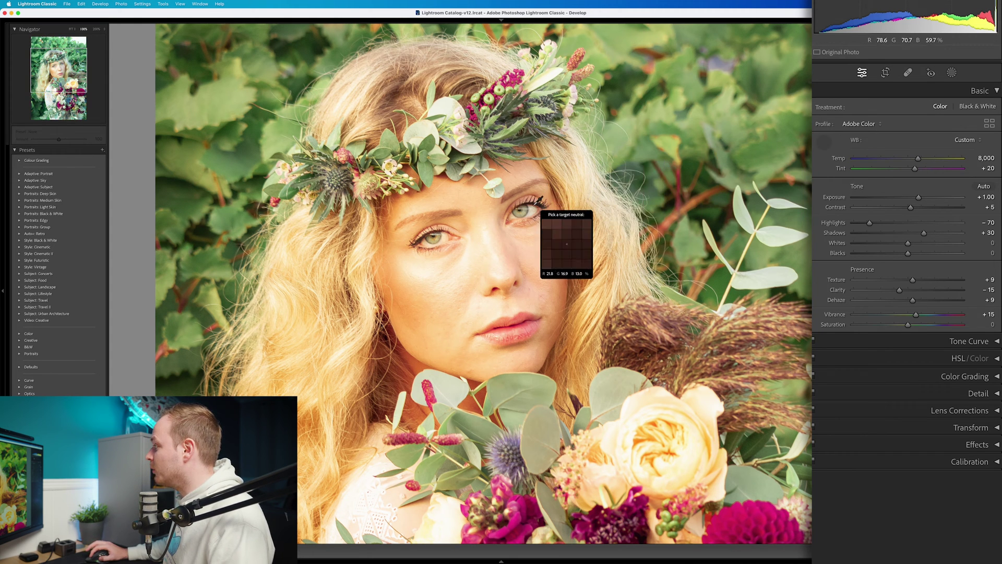
pyautogui.click(447, 235)
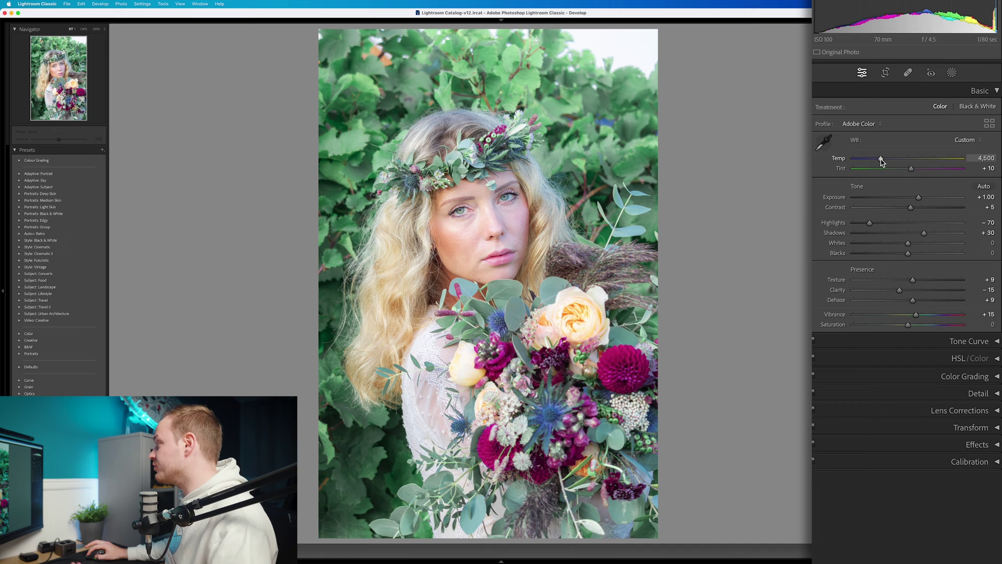
pyautogui.moveTo(880, 162); pyautogui.dragTo(890, 162)
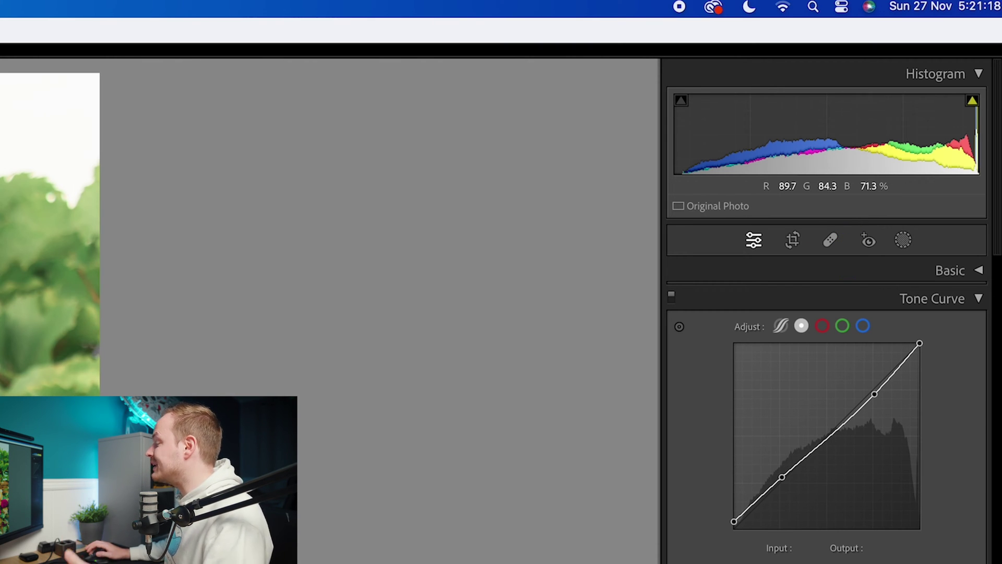
# Examine the red and green channels of the tone curve
pyautogui.moveTo(1, 521); pyautogui.dragTo(195, 529)
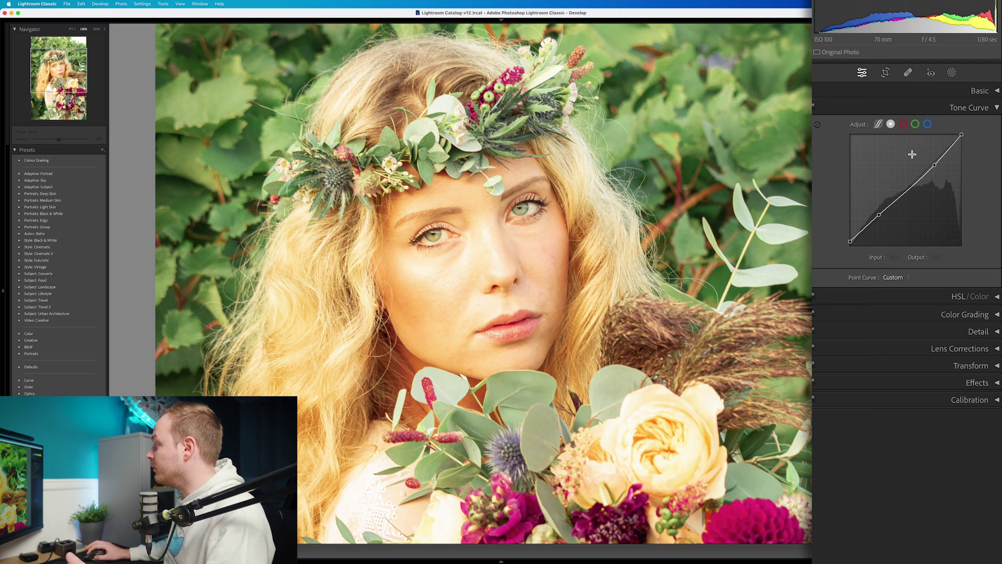
pyautogui.click(903, 124)
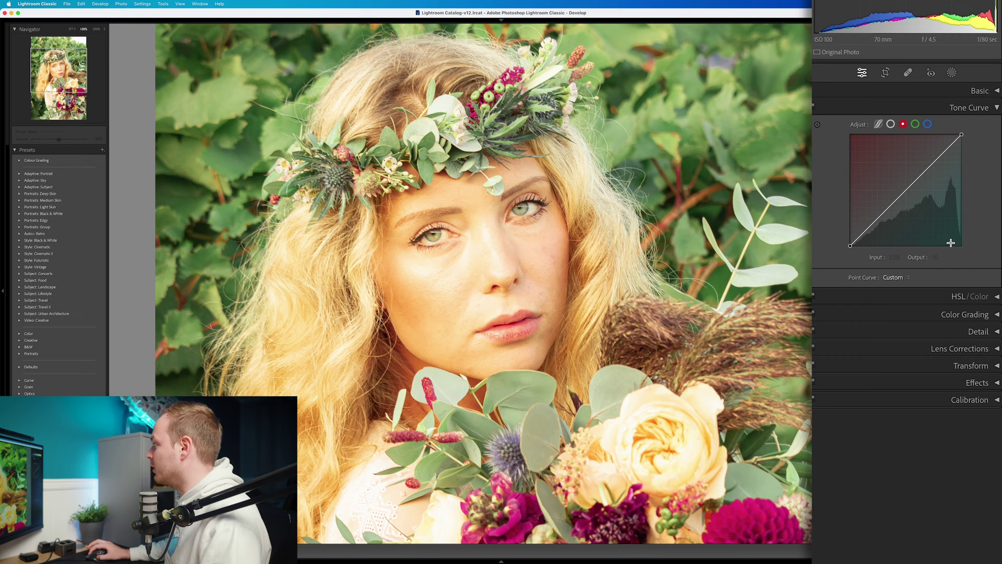
pyautogui.click(915, 125)
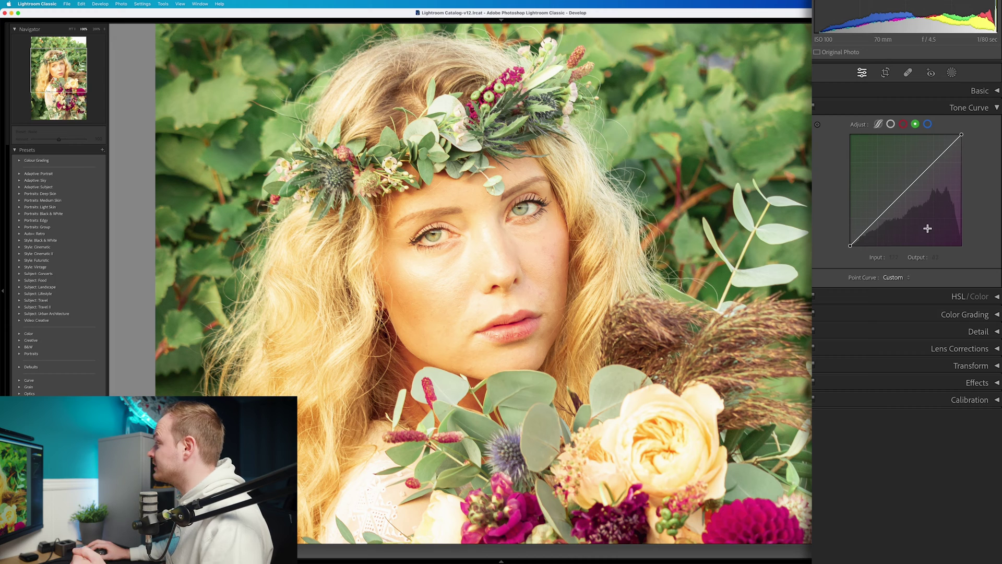
# Shape the blue channel tone curve with the black point at 14/0, a midtone point at 113/146 and a highlight point at 189/218
pyautogui.click(929, 128)
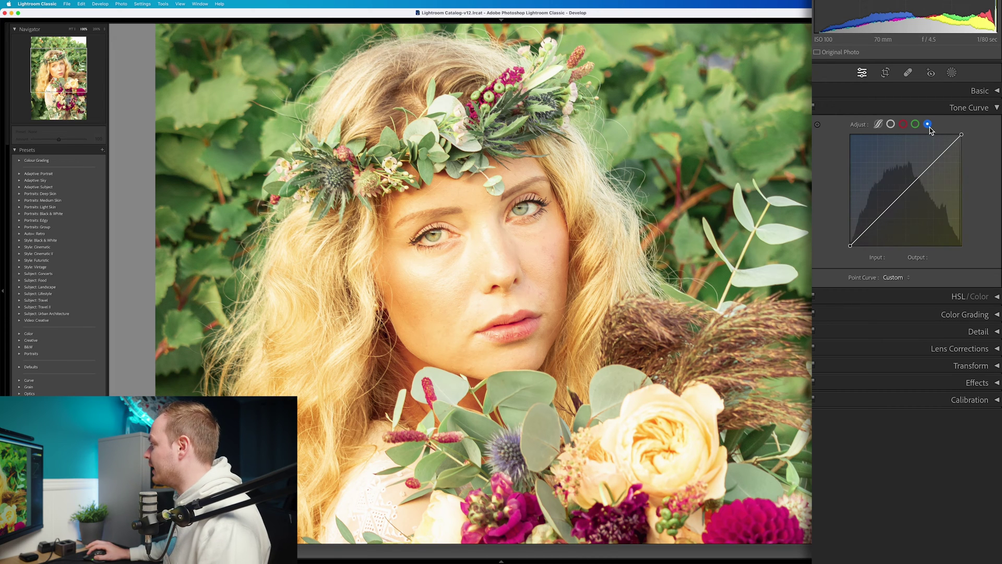
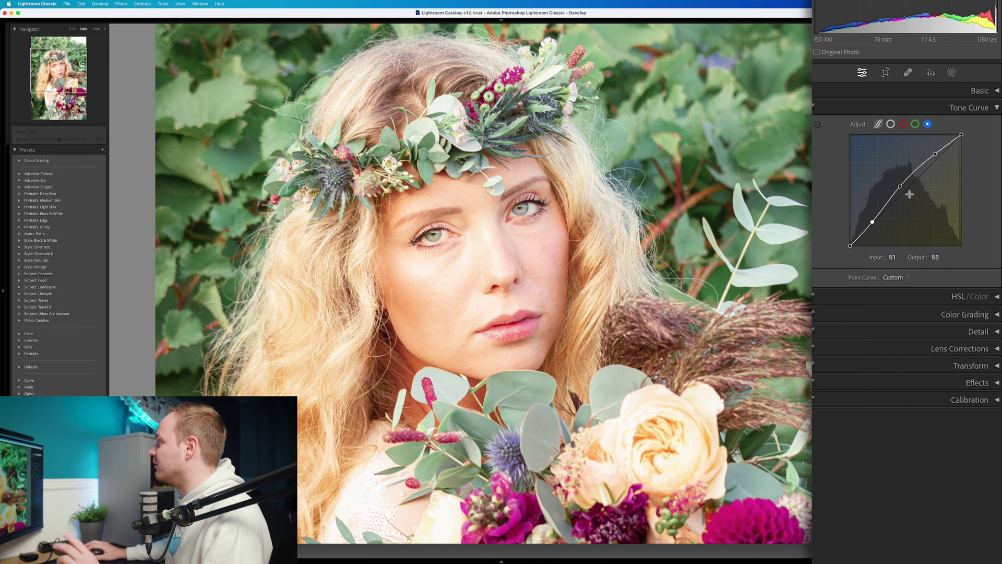
pyautogui.click(900, 187)
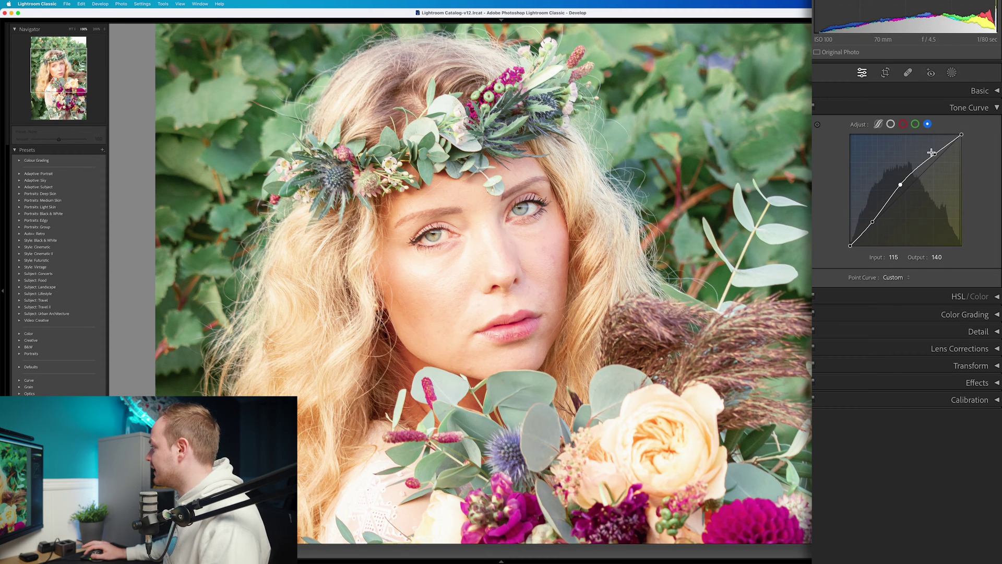
pyautogui.moveTo(935, 155); pyautogui.dragTo(933, 151)
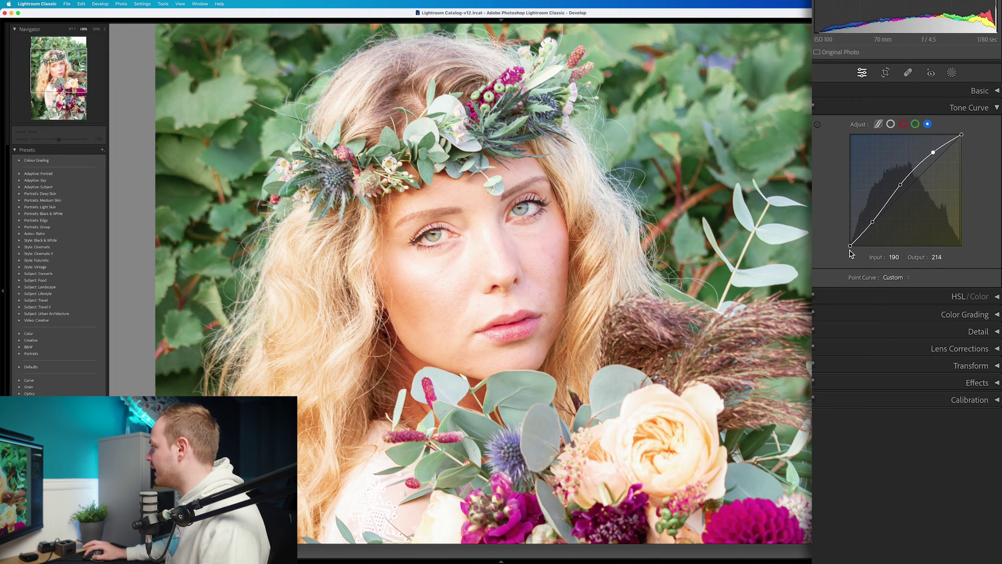
pyautogui.moveTo(850, 246); pyautogui.dragTo(855, 246)
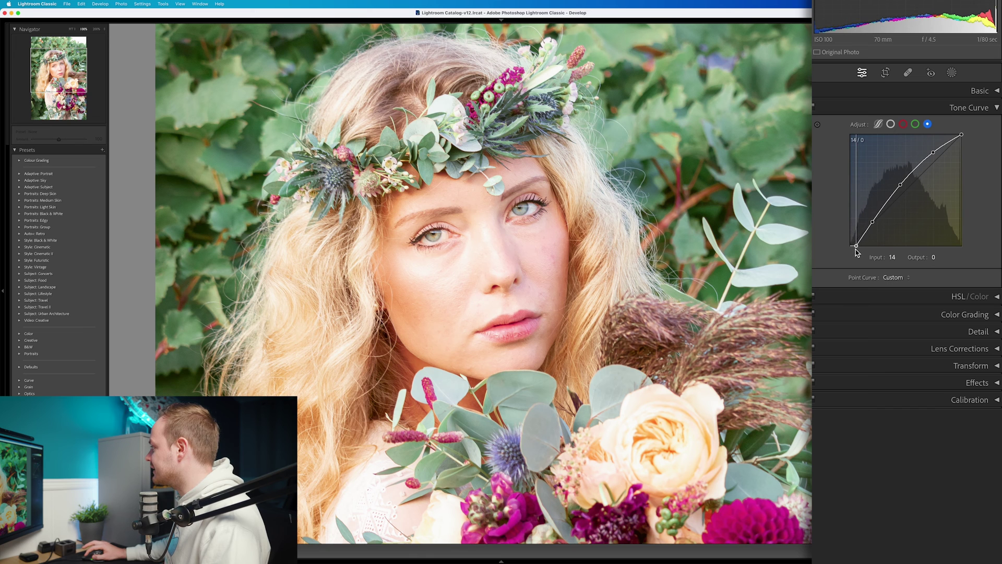
pyautogui.moveTo(874, 221); pyautogui.dragTo(877, 224)
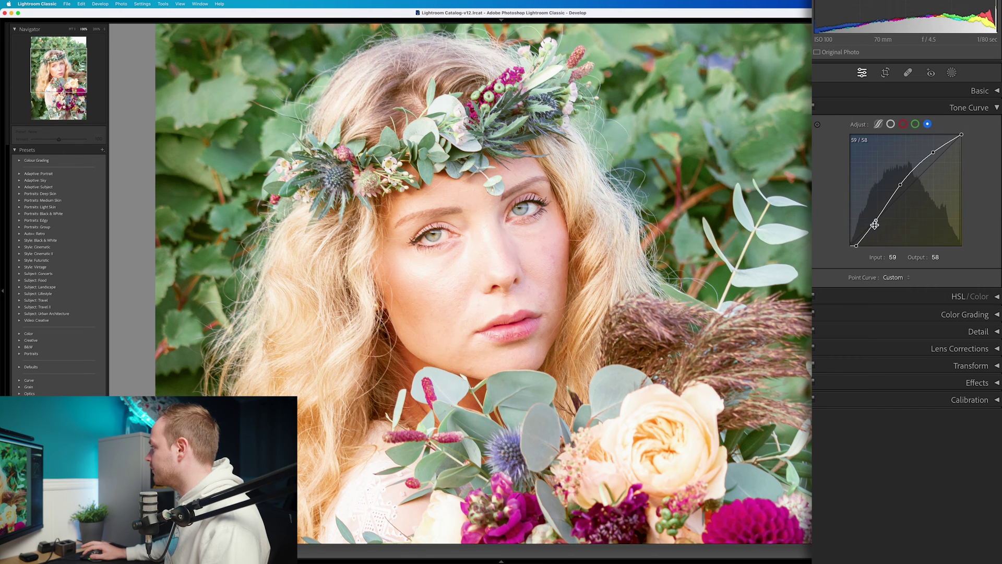
pyautogui.moveTo(903, 189); pyautogui.dragTo(901, 186)
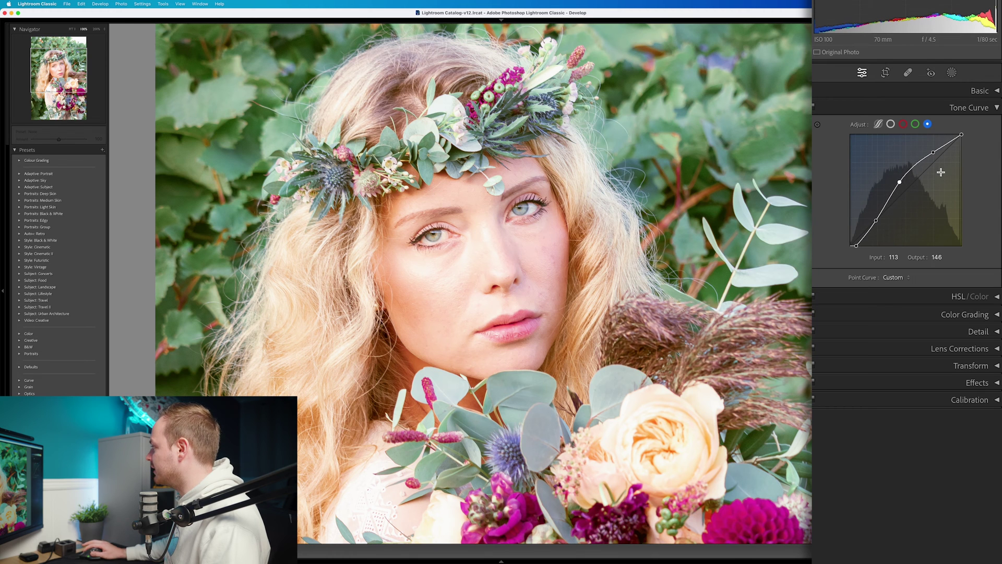
pyautogui.click(934, 151)
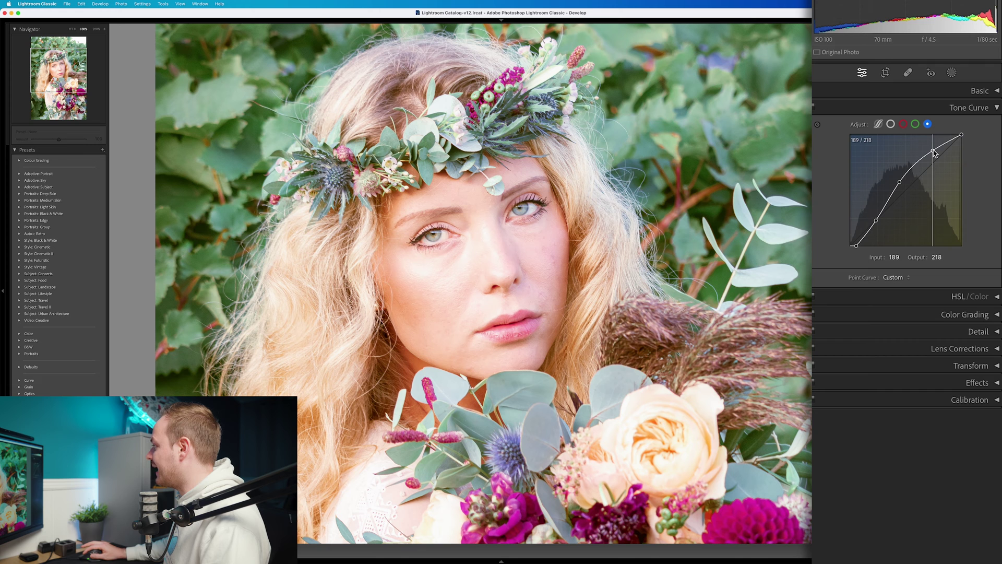
# Compare the full photo with the tone curve adjustments turned off and on
pyautogui.click(598, 262)
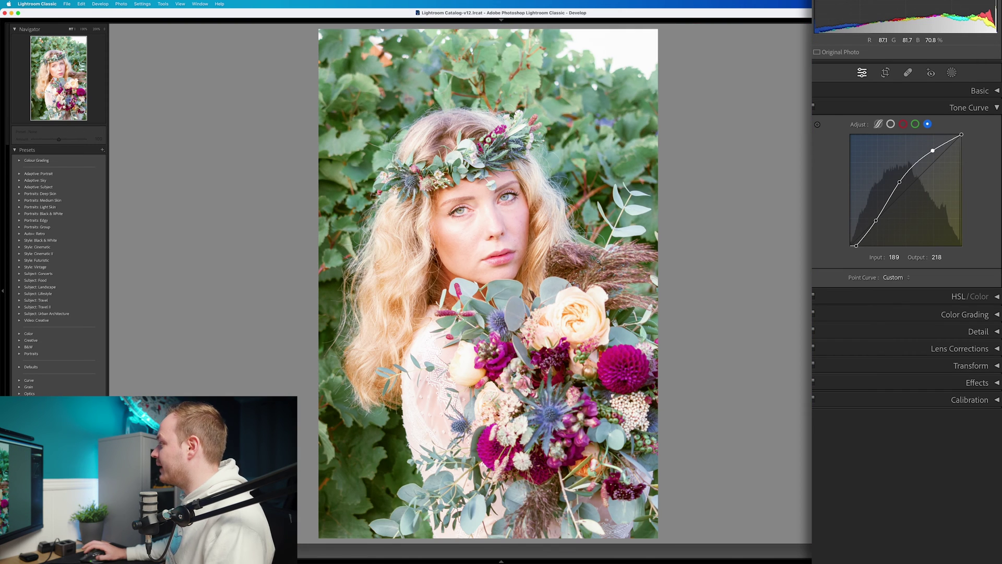
pyautogui.click(814, 107)
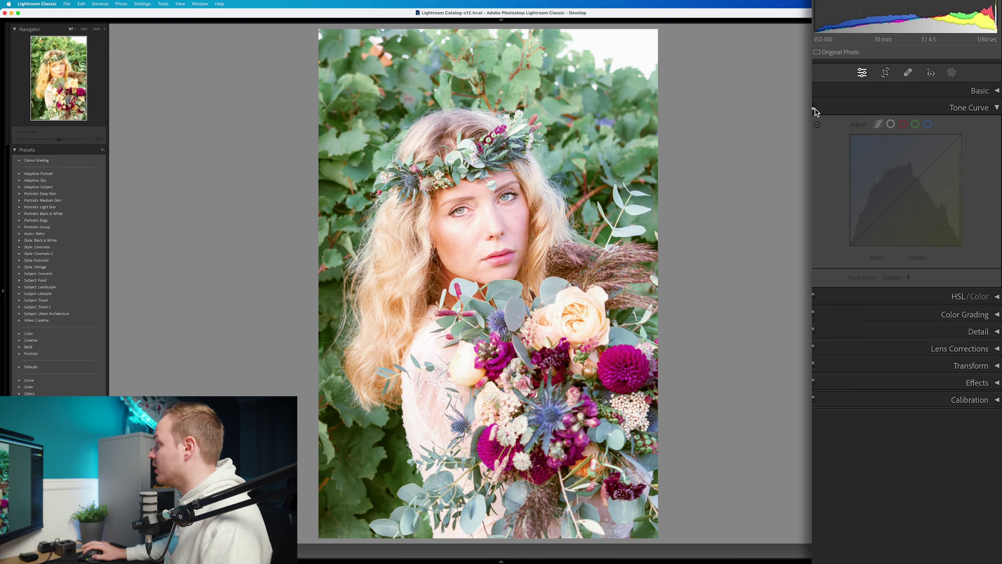
pyautogui.click(814, 106)
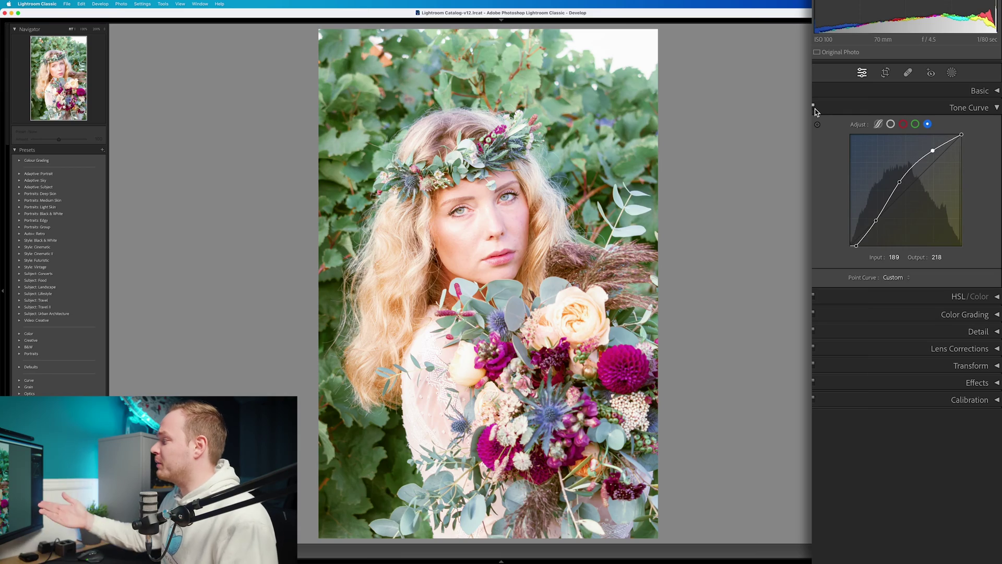
# Add a midtone point to the green channel tone curve at input 130, output 133
pyautogui.click(913, 125)
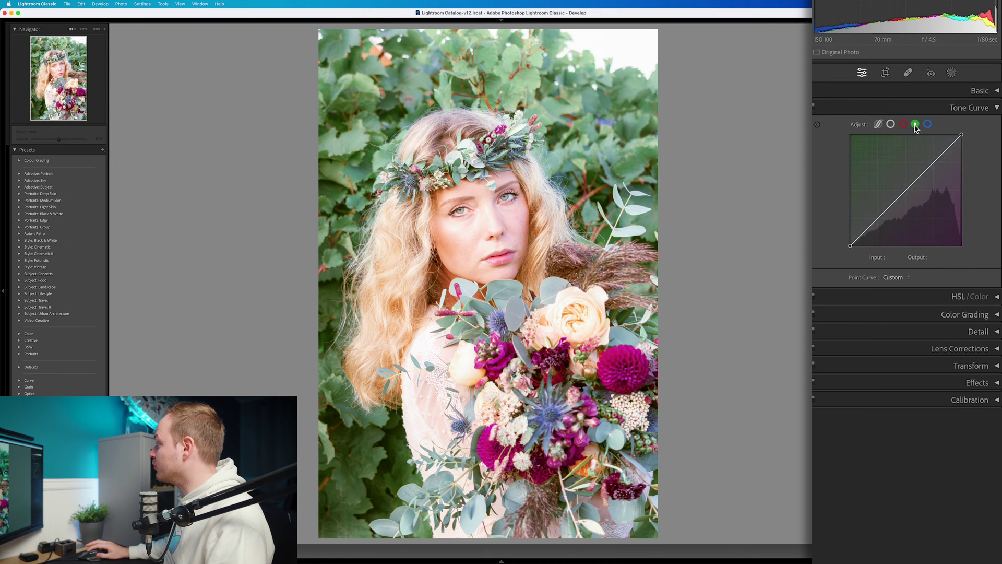
pyautogui.click(907, 188)
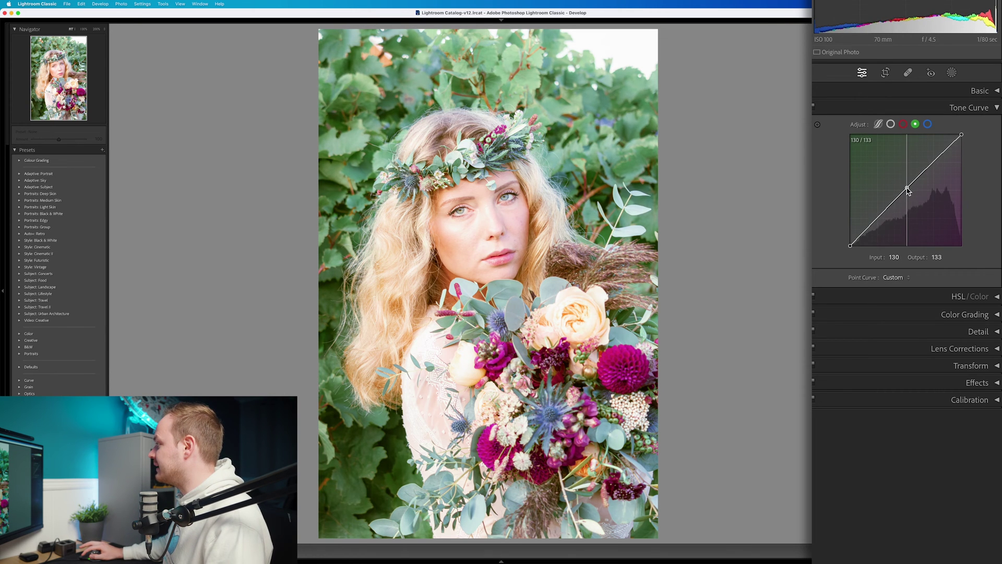
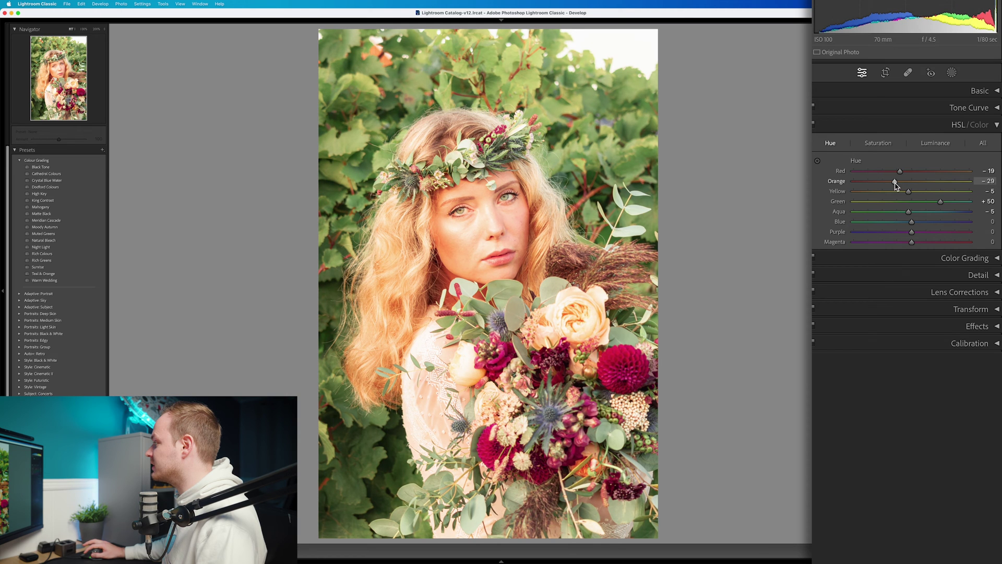
# Set the HSL hues to -25 for orange, +10 for yellow and +59 for green
pyautogui.moveTo(903, 185)
pyautogui.mouseDown()
pyautogui.moveTo(856, 184)
pyautogui.moveTo(900, 182)
pyautogui.mouseUp()
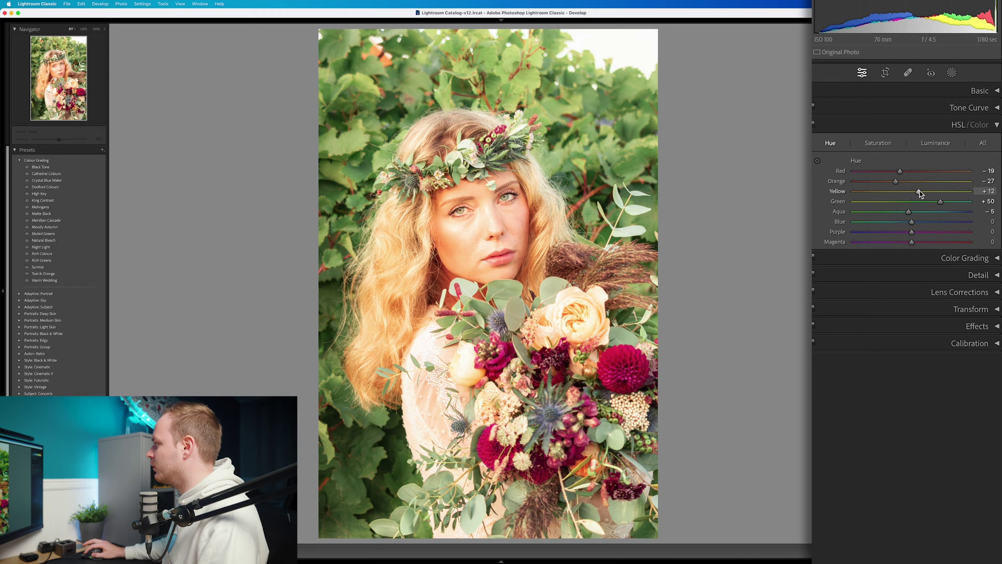
pyautogui.click(989, 181)
pyautogui.press('Tab')
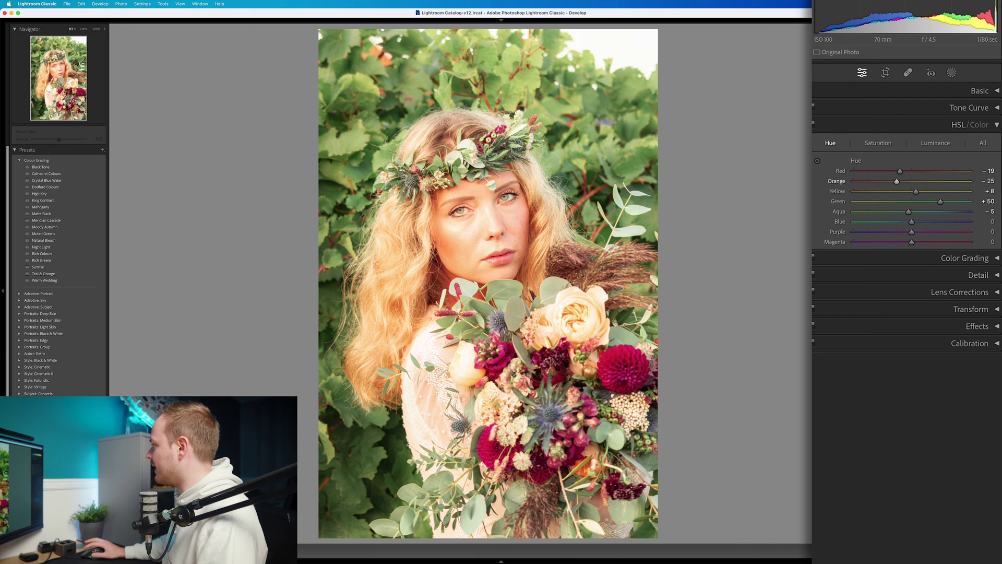
pyautogui.write('10')
pyautogui.press('Return')
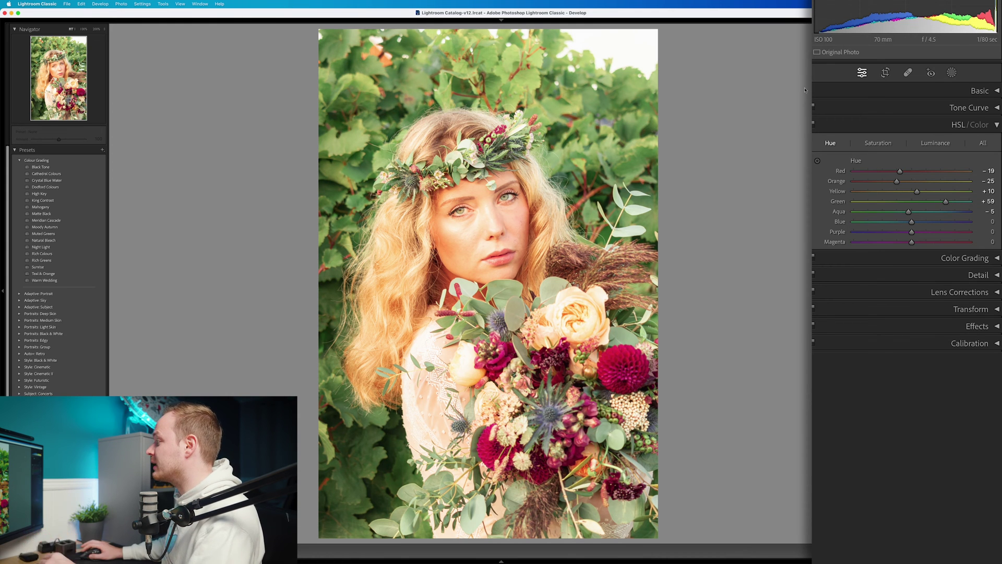
# Set the HSL saturation of orange to +25
pyautogui.click(877, 144)
pyautogui.click(919, 182)
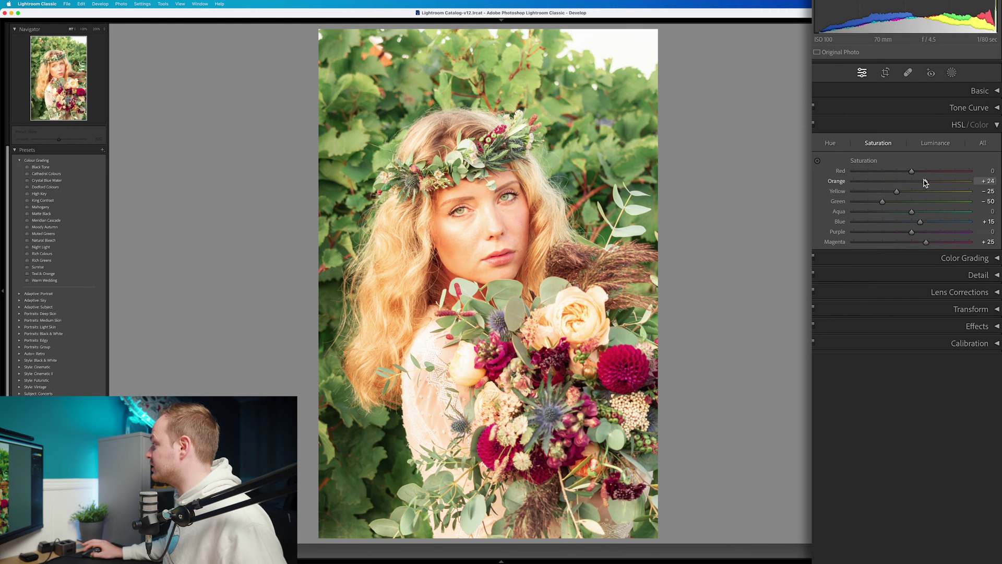
pyautogui.click(925, 182)
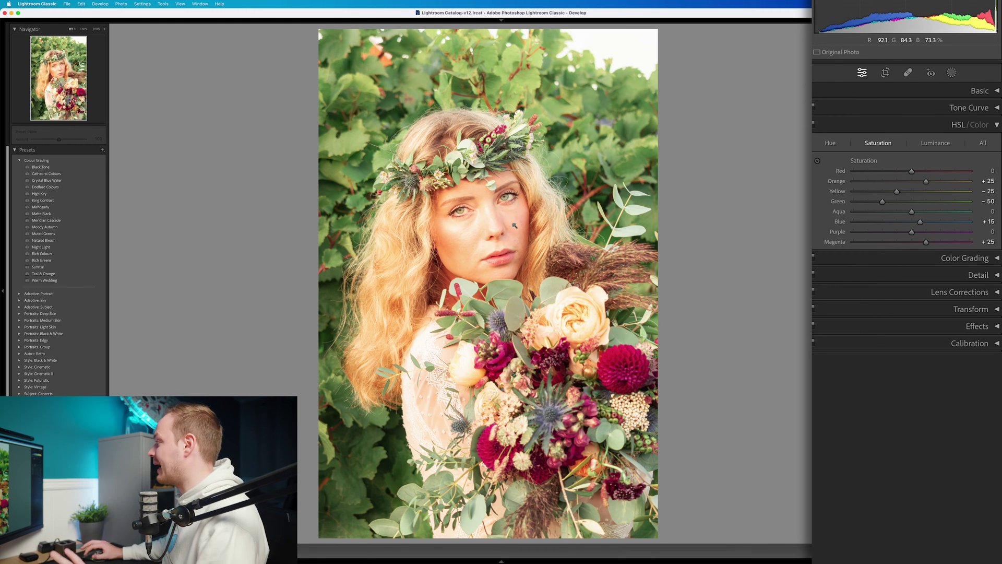
# Set the HSL luminance to -12 for orange and +14 for red
pyautogui.click(938, 147)
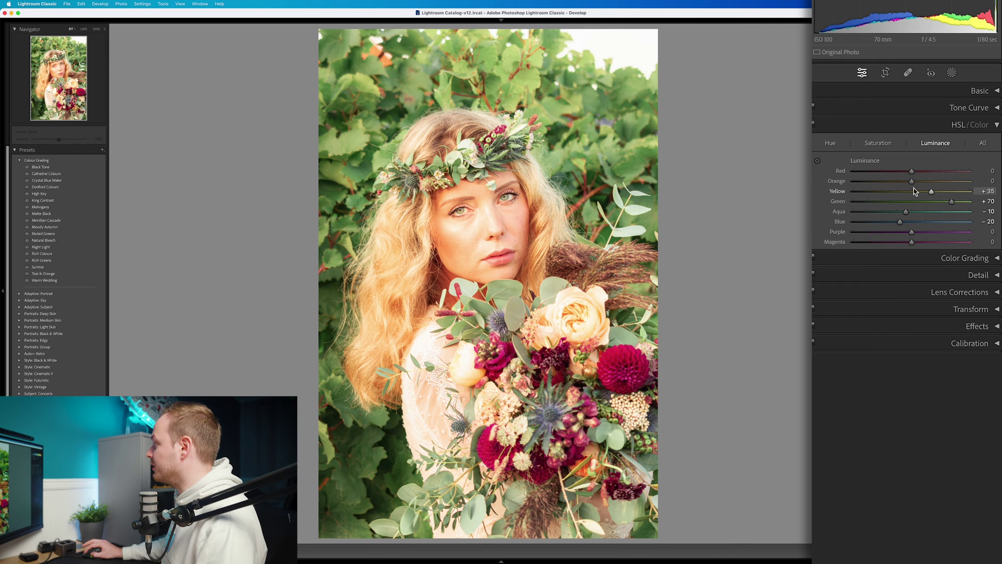
pyautogui.moveTo(912, 181)
pyautogui.mouseDown()
pyautogui.moveTo(881, 181)
pyautogui.moveTo(929, 181)
pyautogui.moveTo(917, 181)
pyautogui.mouseUp()
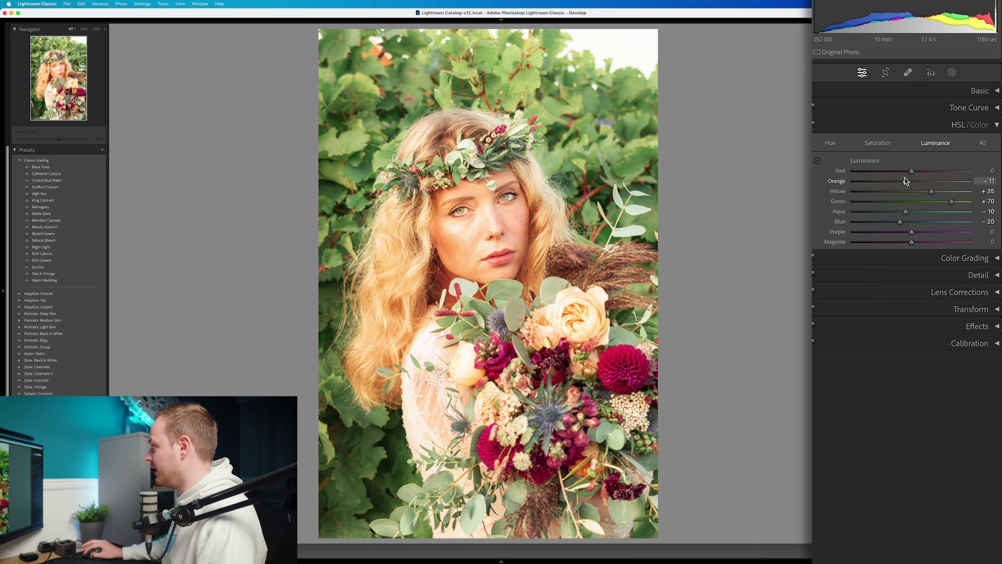
pyautogui.moveTo(908, 175); pyautogui.dragTo(923, 175)
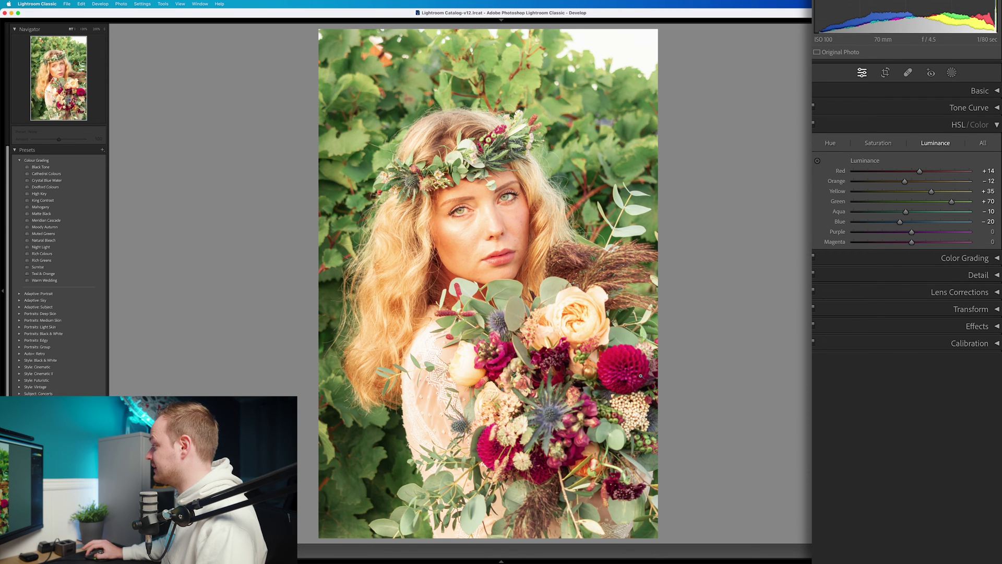
# Try a stronger red adjustment in HSL while inspecting the bouquet up close
pyautogui.click(624, 362)
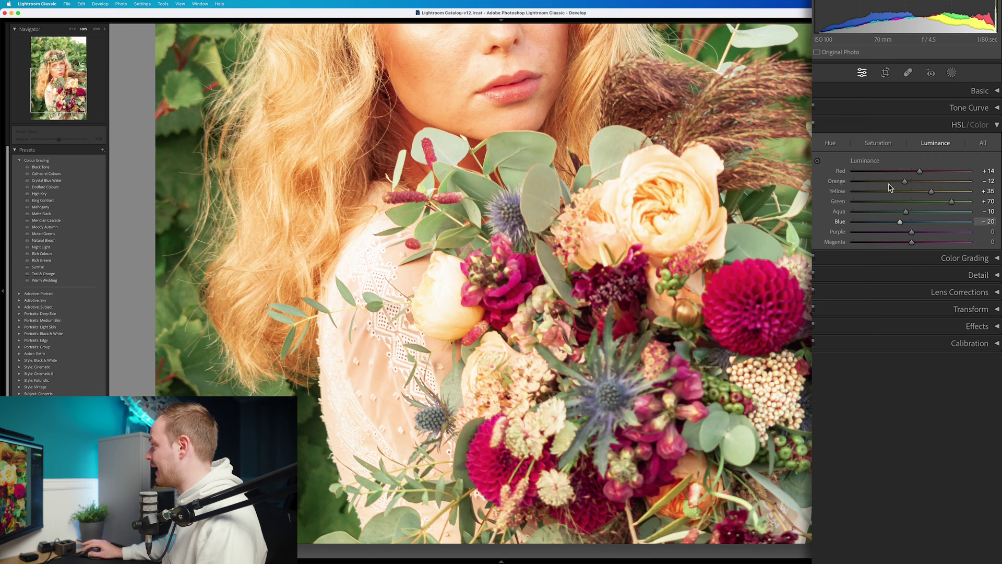
pyautogui.moveTo(962, 172); pyautogui.dragTo(917, 174)
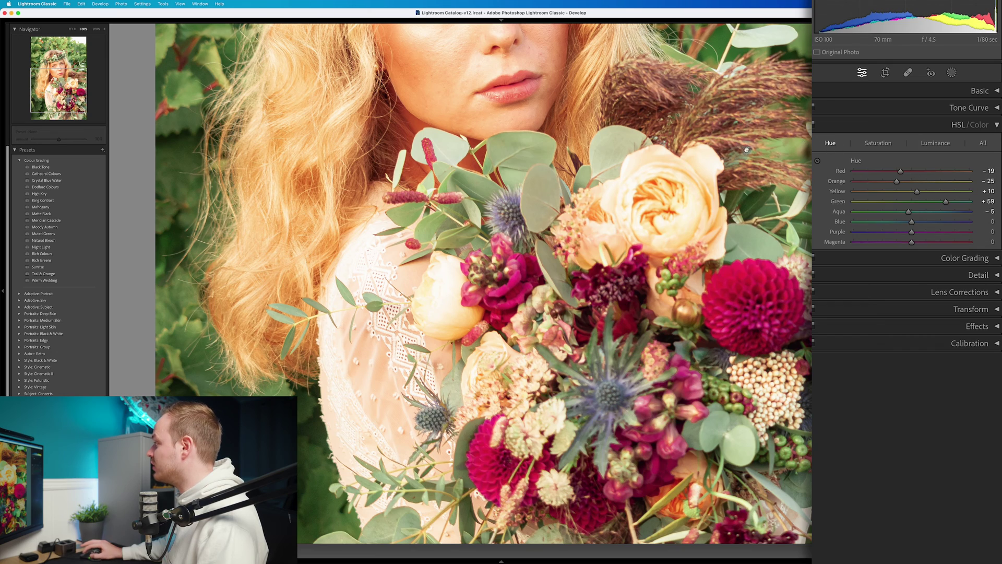
pyautogui.press('z')
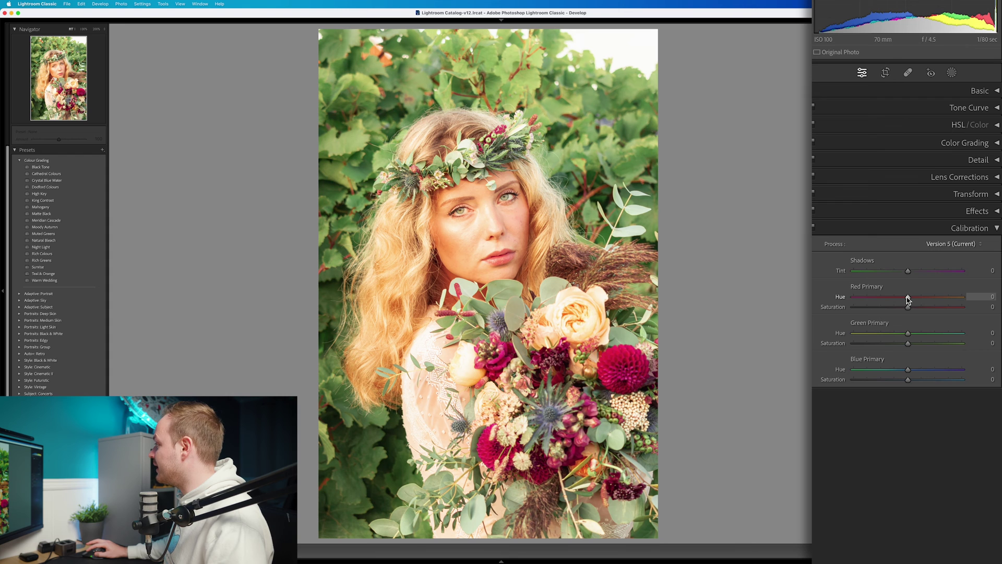
# Try shifting the red, green and blue primary hues in the camera calibration
pyautogui.moveTo(897, 299)
pyautogui.mouseDown()
pyautogui.moveTo(886, 298)
pyautogui.moveTo(929, 299)
pyautogui.moveTo(905, 298)
pyautogui.mouseUp()
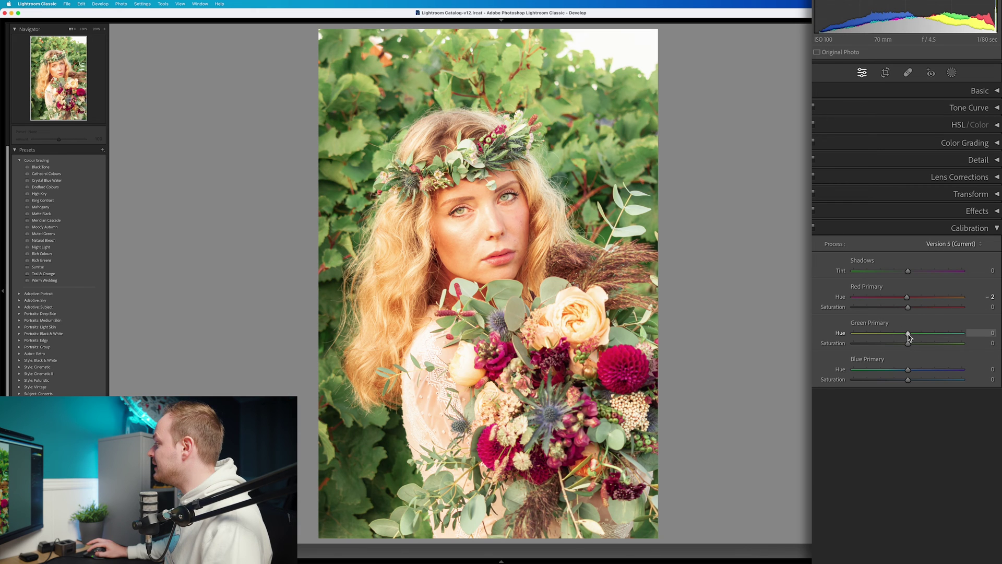
pyautogui.moveTo(927, 337)
pyautogui.mouseDown()
pyautogui.moveTo(939, 332)
pyautogui.moveTo(886, 335)
pyautogui.moveTo(907, 335)
pyautogui.mouseUp()
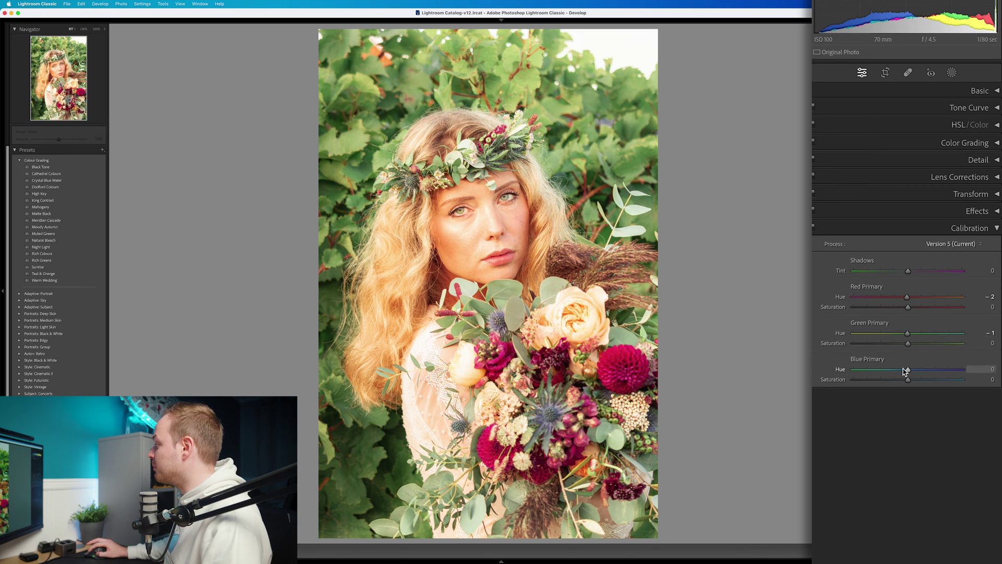
pyautogui.moveTo(897, 371)
pyautogui.mouseDown()
pyautogui.moveTo(876, 370)
pyautogui.moveTo(945, 370)
pyautogui.moveTo(910, 370)
pyautogui.mouseUp()
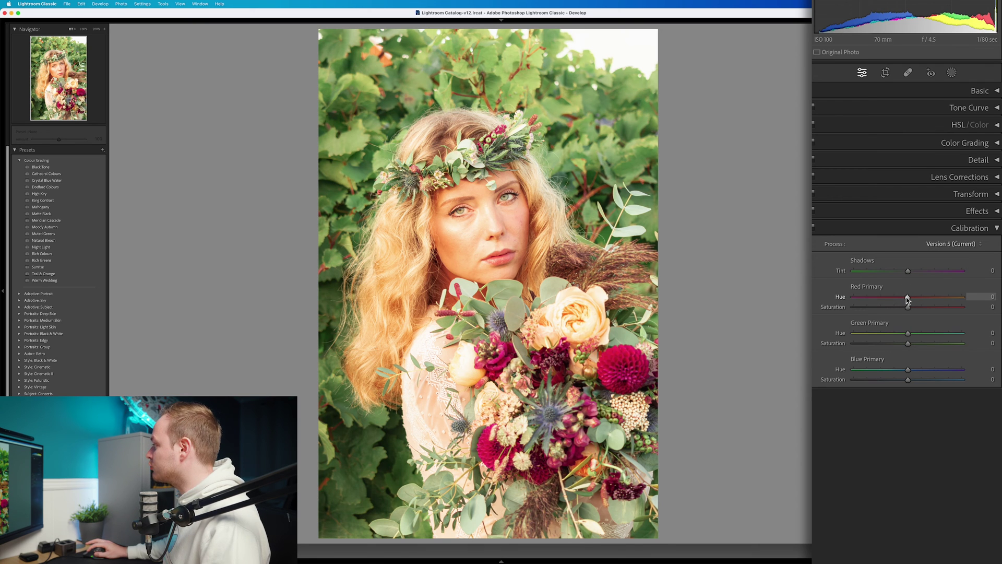
# Set the calibration primary hues to -13 for red, +10 for green and +4 for blue
pyautogui.moveTo(895, 301); pyautogui.dragTo(902, 300)
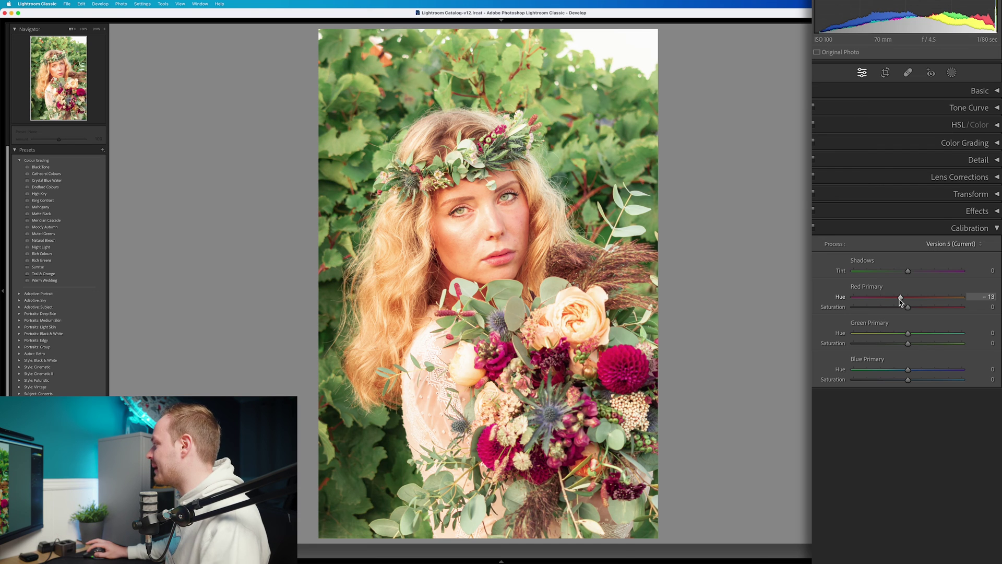
pyautogui.moveTo(900, 298); pyautogui.dragTo(902, 299)
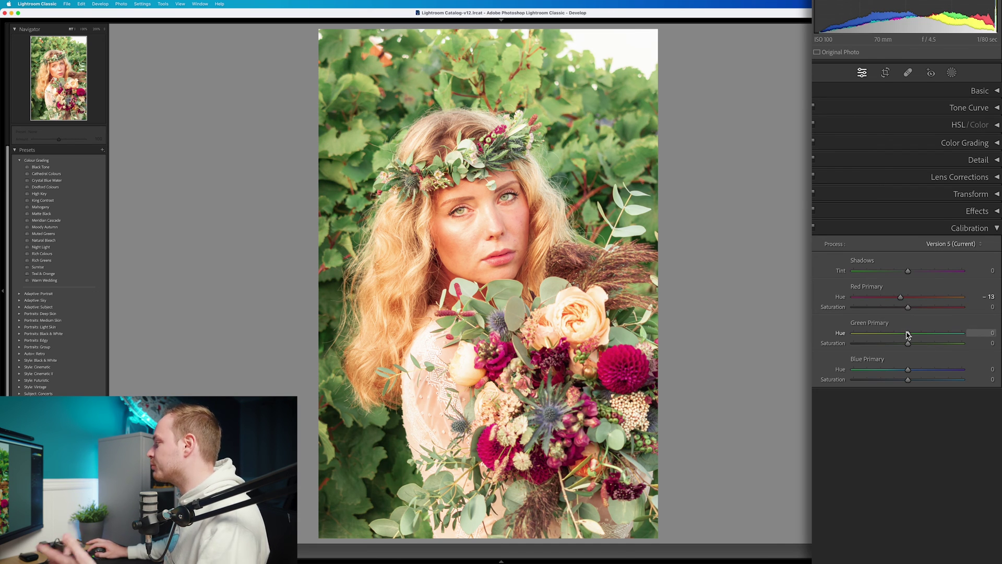
pyautogui.moveTo(912, 336); pyautogui.dragTo(918, 337)
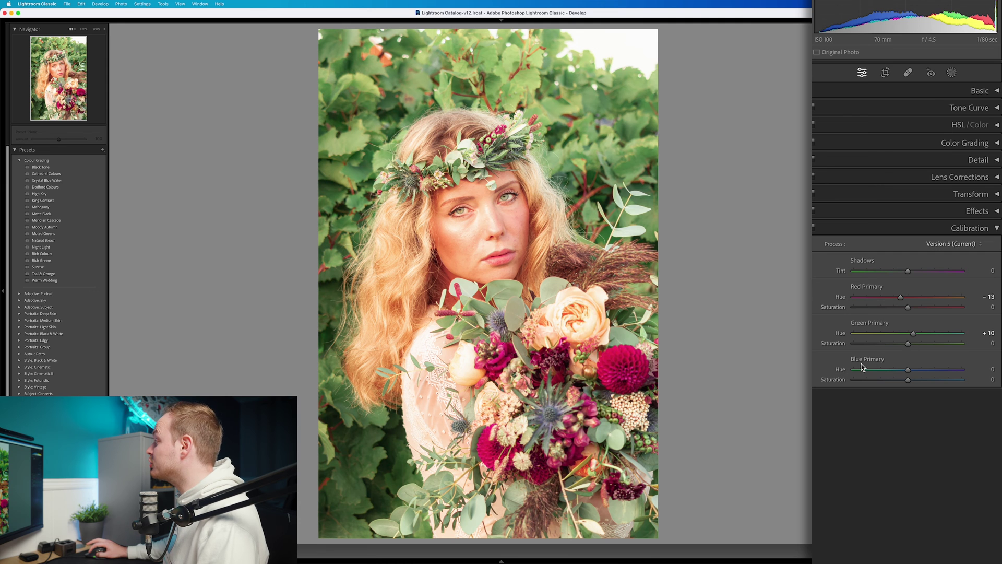
pyautogui.moveTo(906, 369)
pyautogui.mouseDown()
pyautogui.moveTo(894, 369)
pyautogui.moveTo(921, 370)
pyautogui.moveTo(908, 370)
pyautogui.mouseUp()
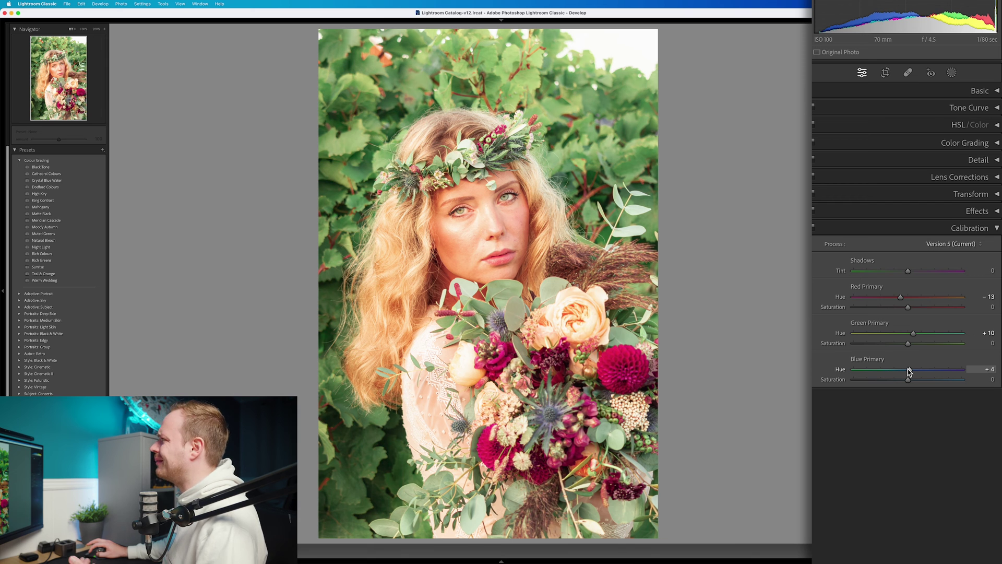